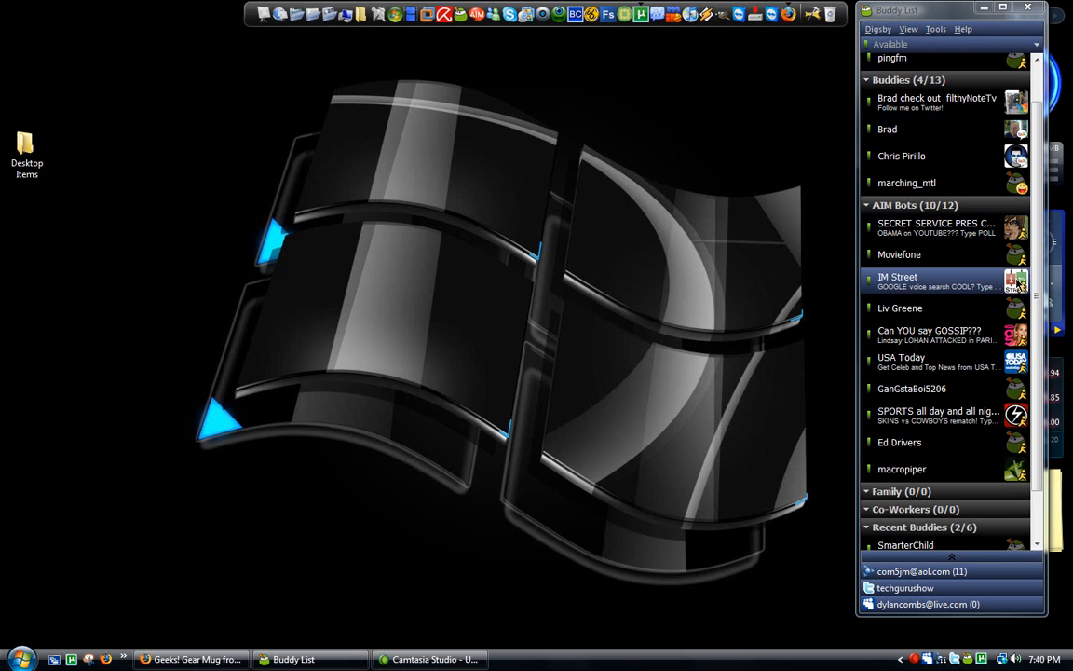
click(1036, 556)
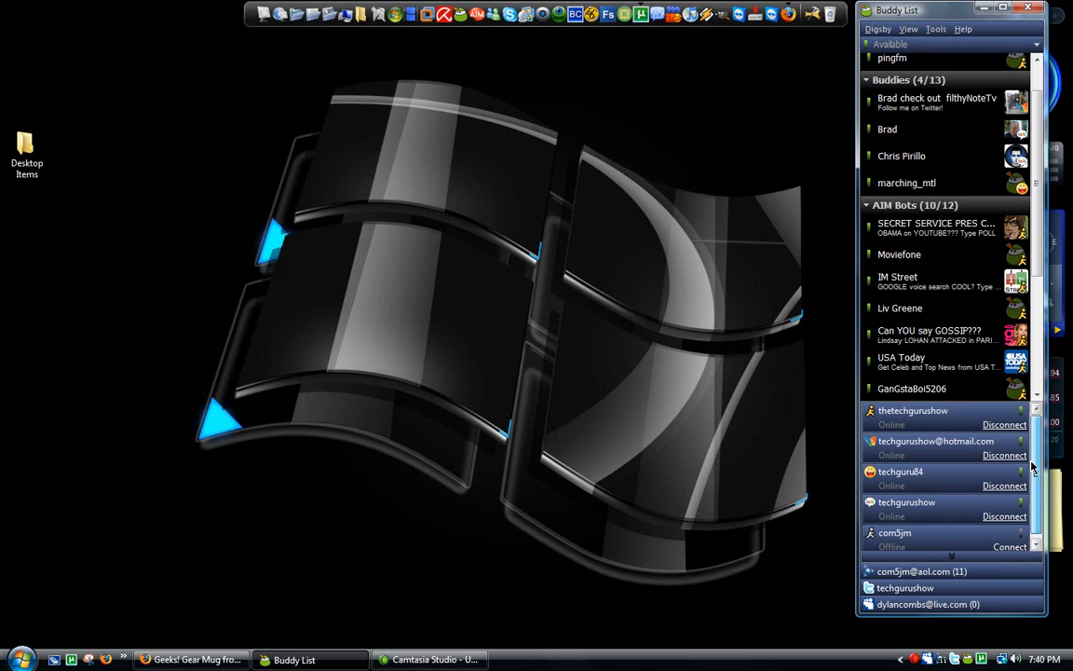
drag(1032, 466, 1032, 466)
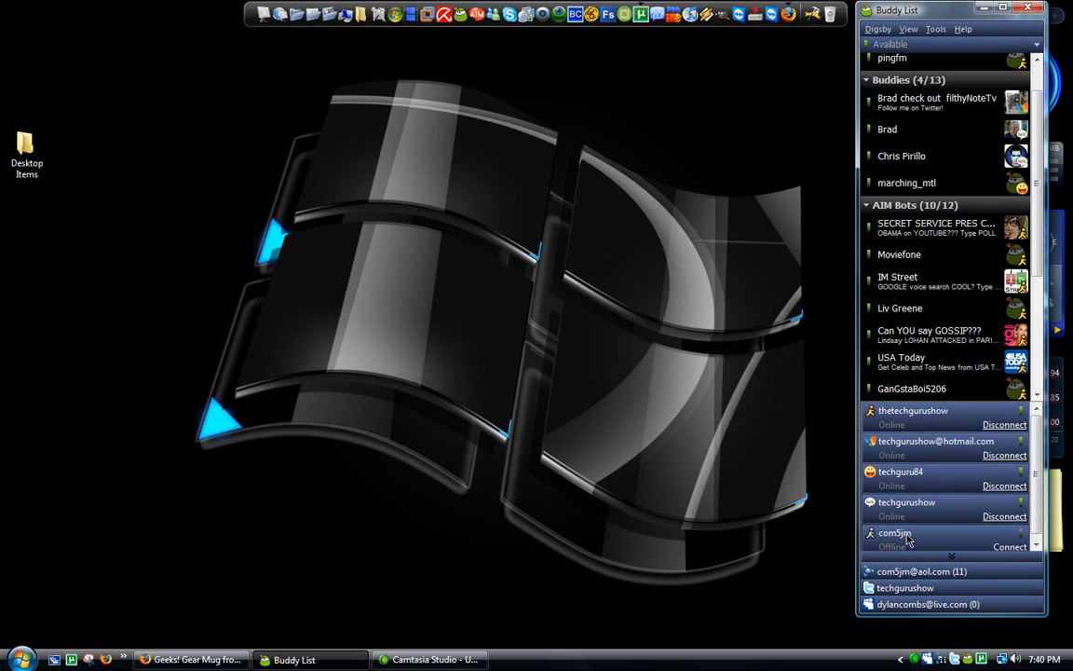
click(920, 605)
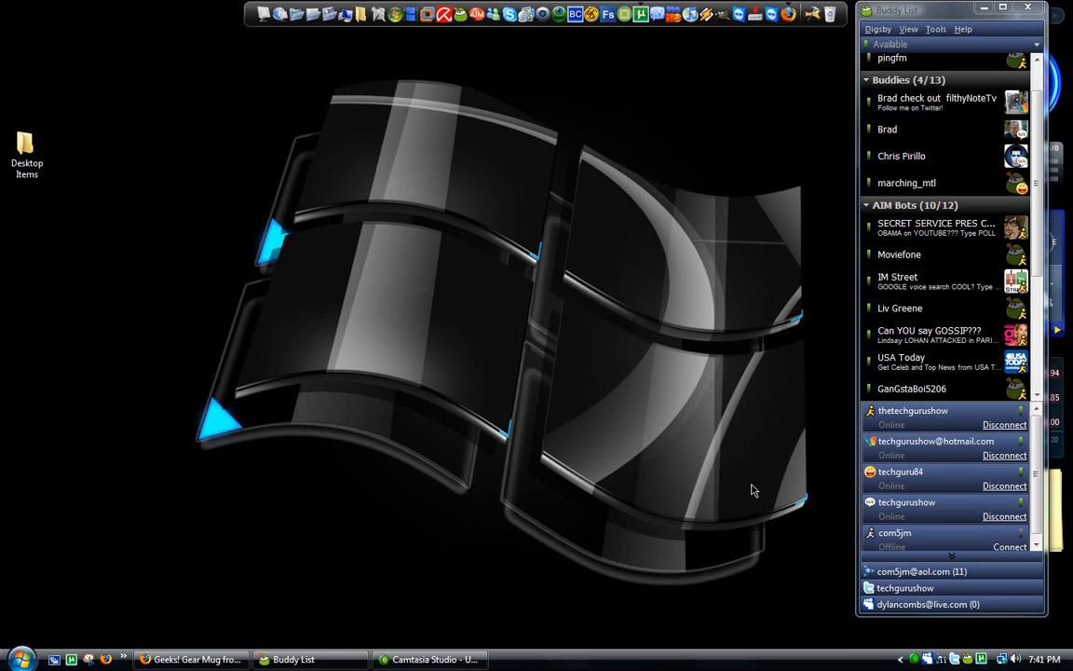
- Open Digsby Preferences on the Accounts page via My Accounts from the main menu
click(878, 29)
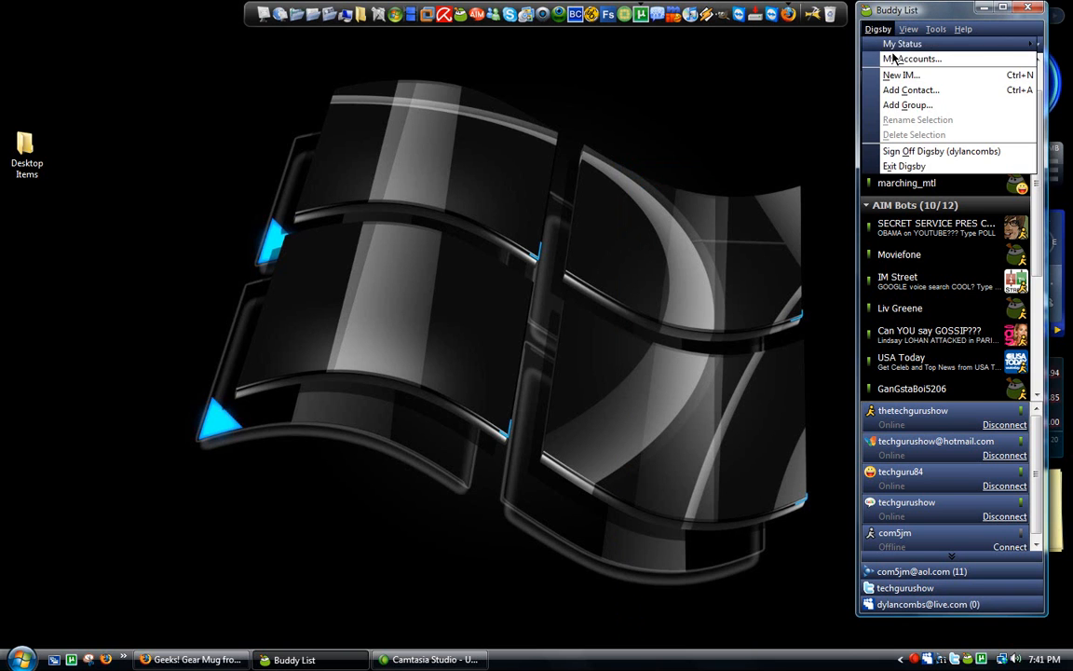
click(894, 43)
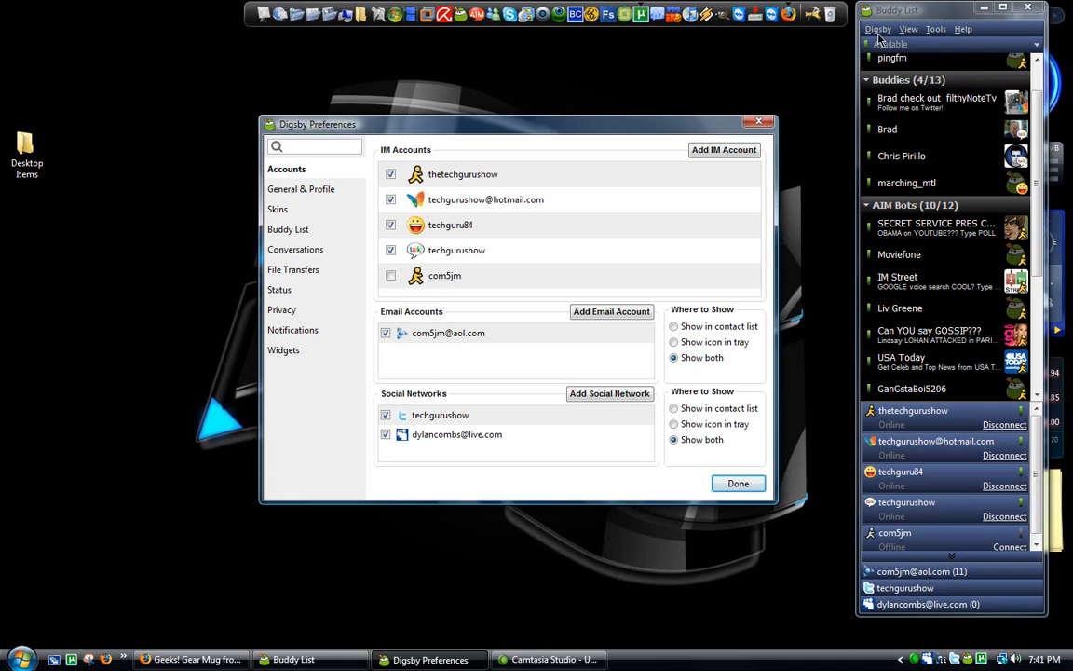
click(879, 29)
click(357, 157)
click(610, 312)
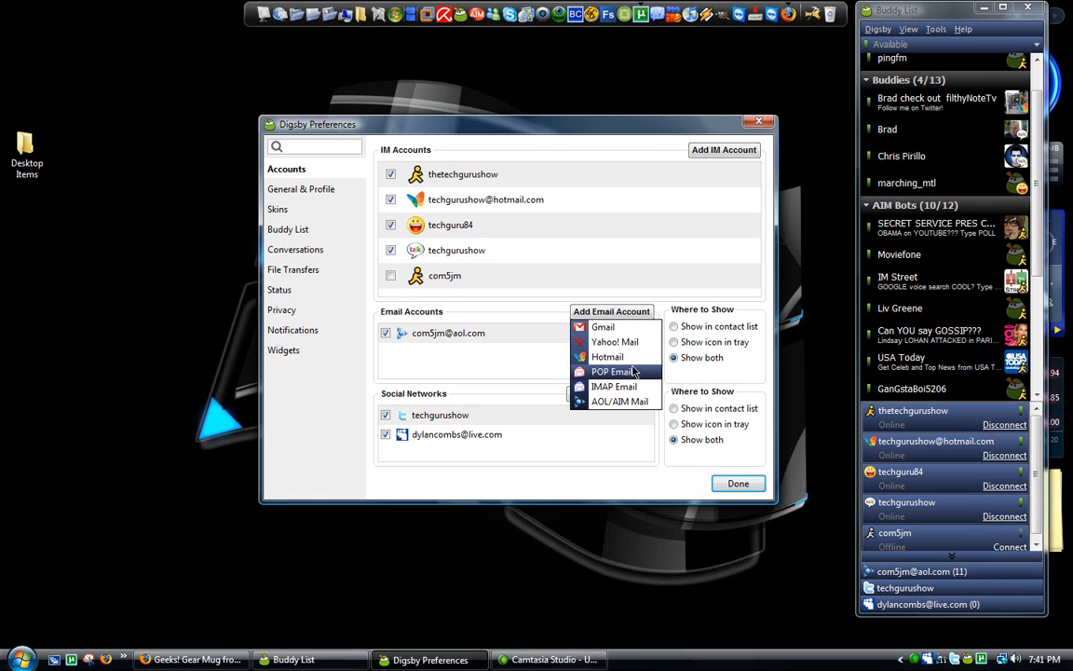
click(527, 403)
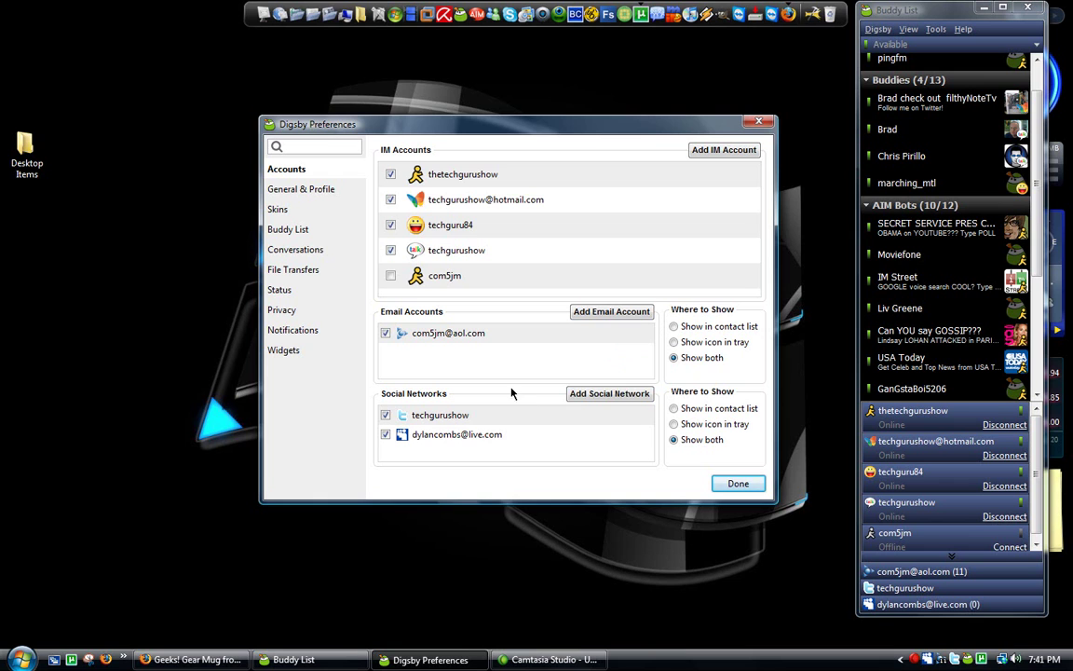
click(596, 393)
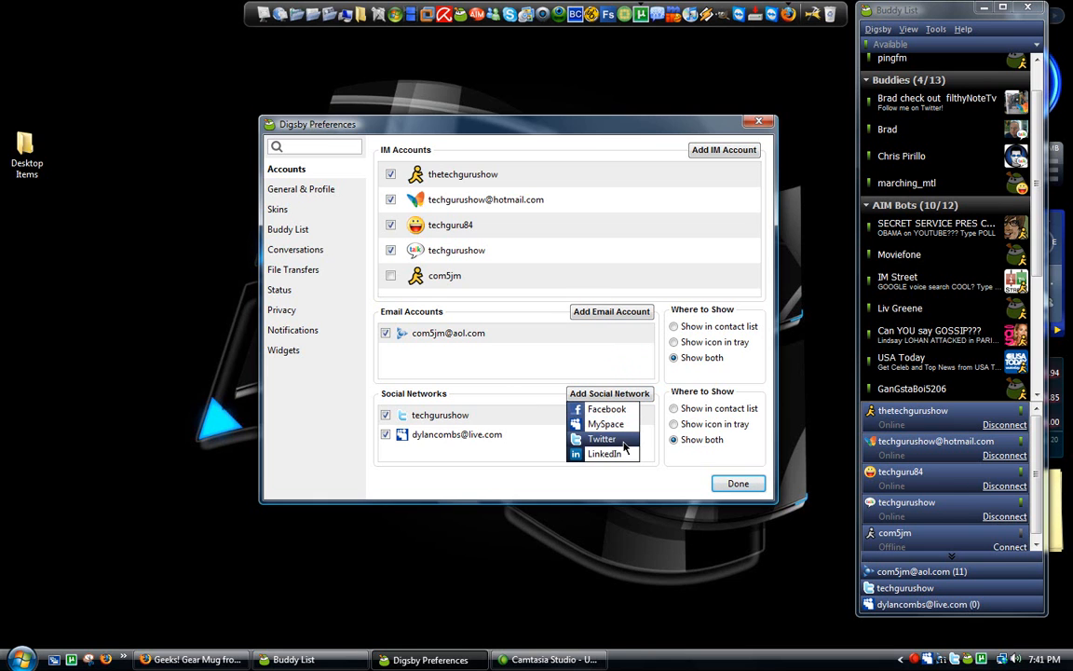
click(646, 467)
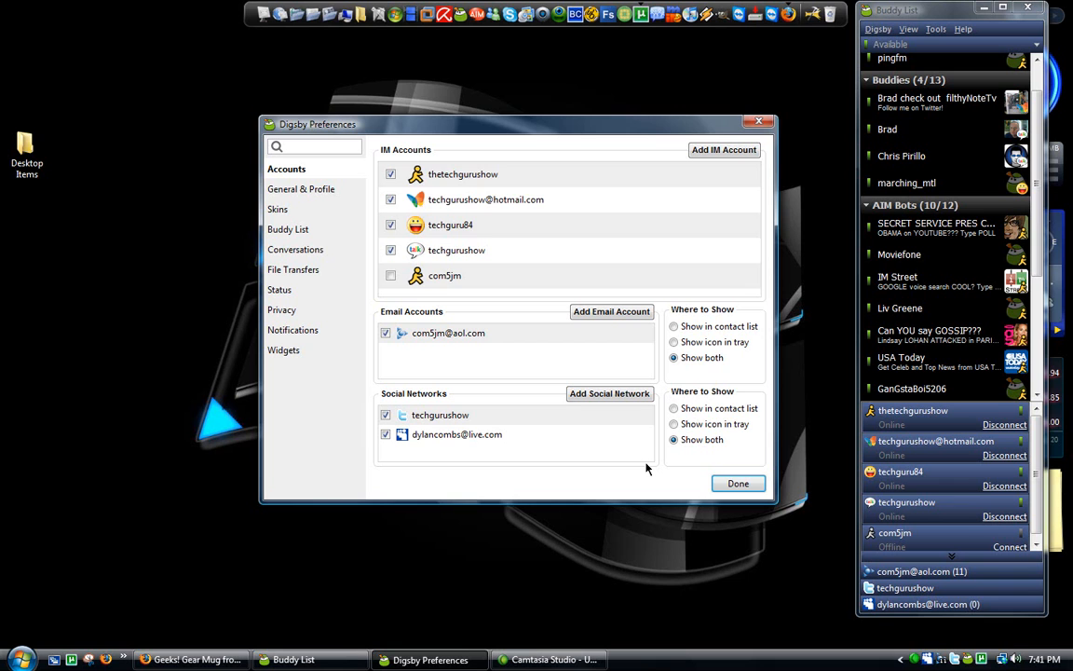
- View the Add IM Account protocol list, dismiss it, and nudge the preferences window
click(724, 149)
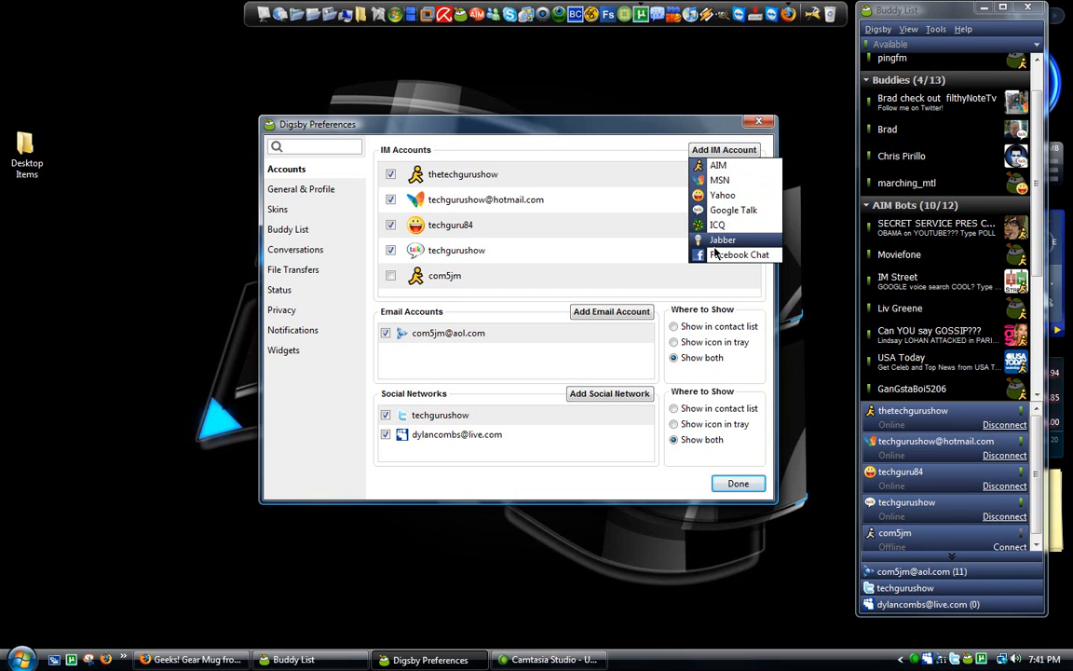
click(634, 282)
mouse_move(558, 276)
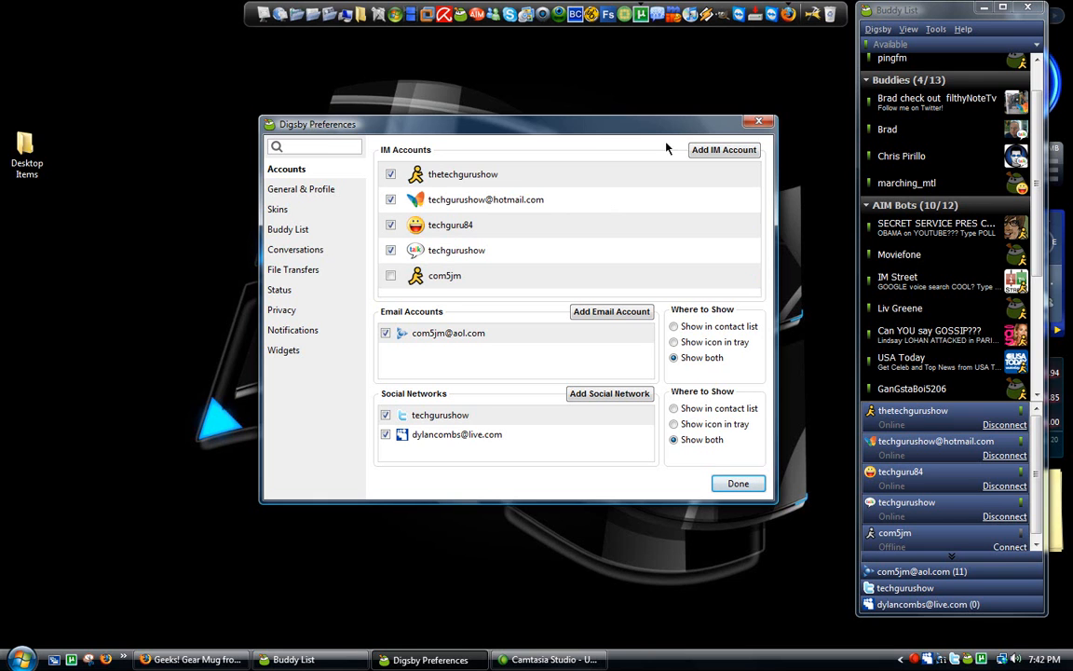
drag(714, 127, 722, 118)
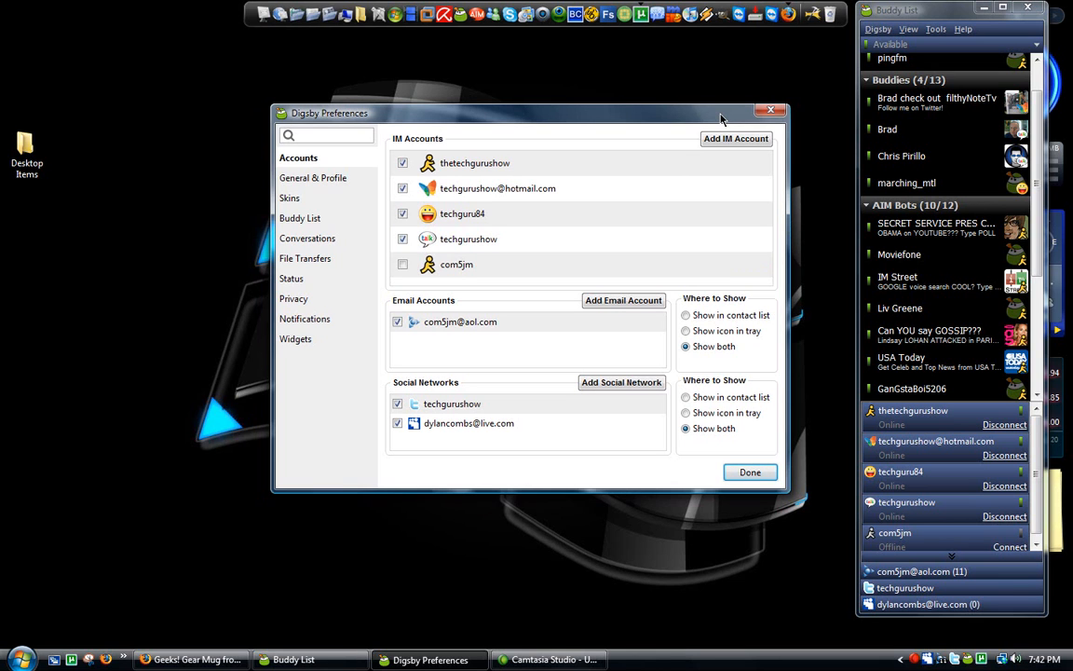
click(750, 472)
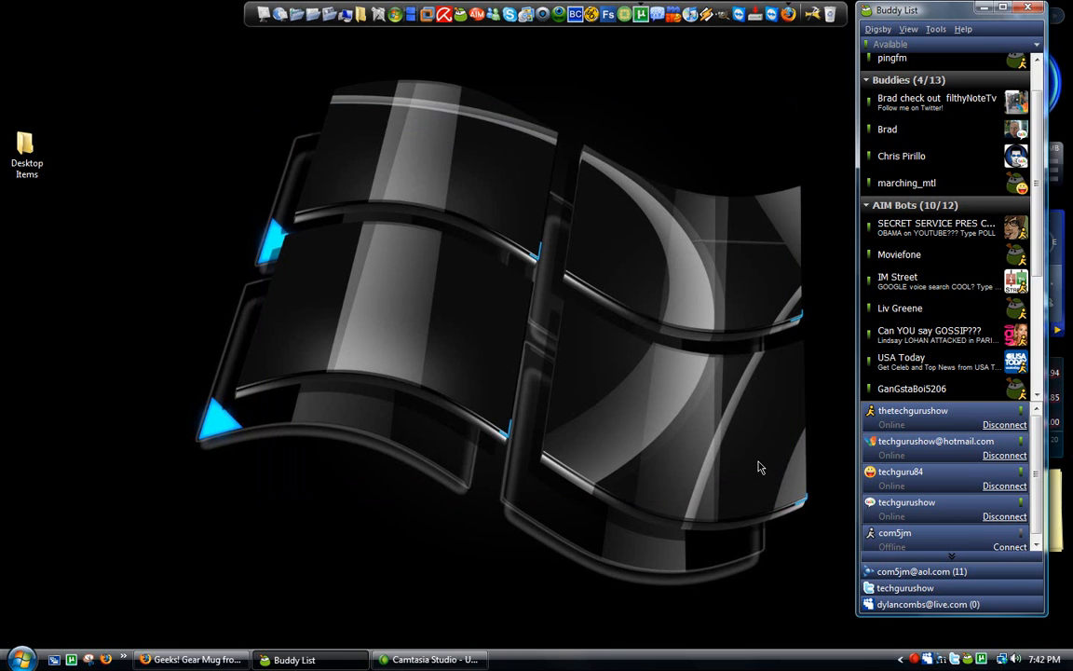